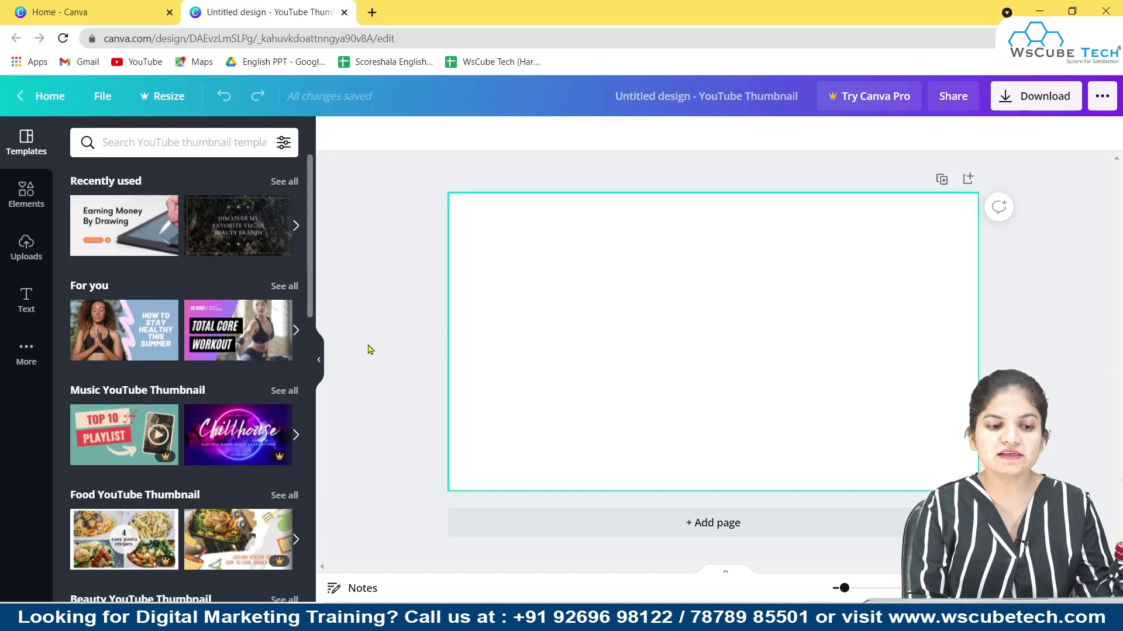
# Apply the "How to Stay Healthy This Summer" template to the blank thumbnail and undo it.
pyautogui.scroll(-4, 163, 406)
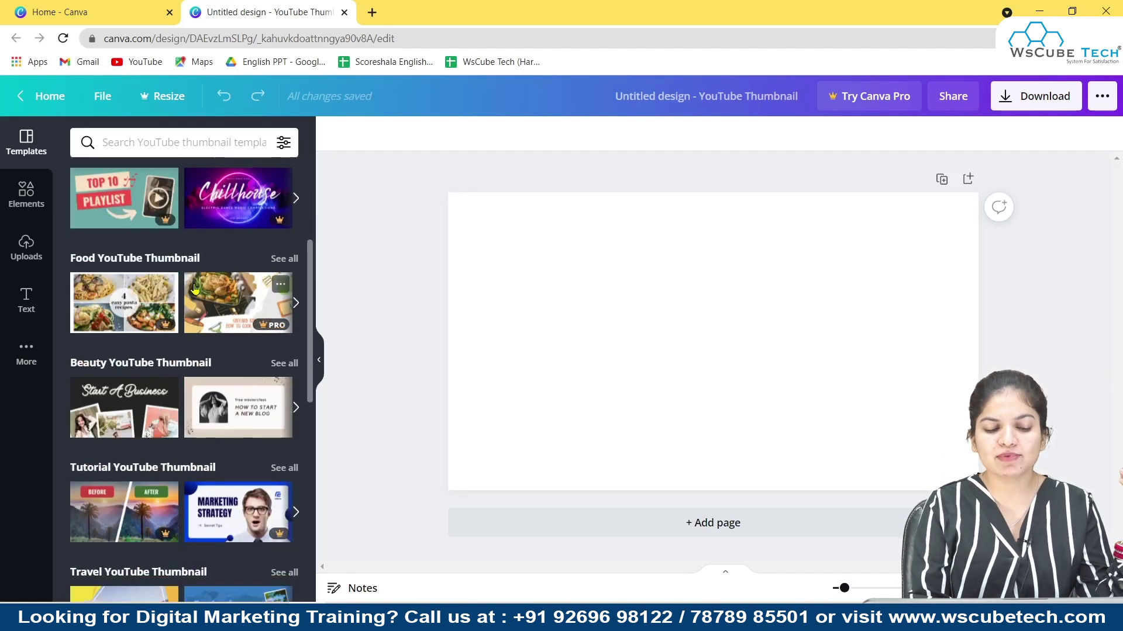
pyautogui.scroll(-3, 163, 403)
pyautogui.scroll(5, 195, 289)
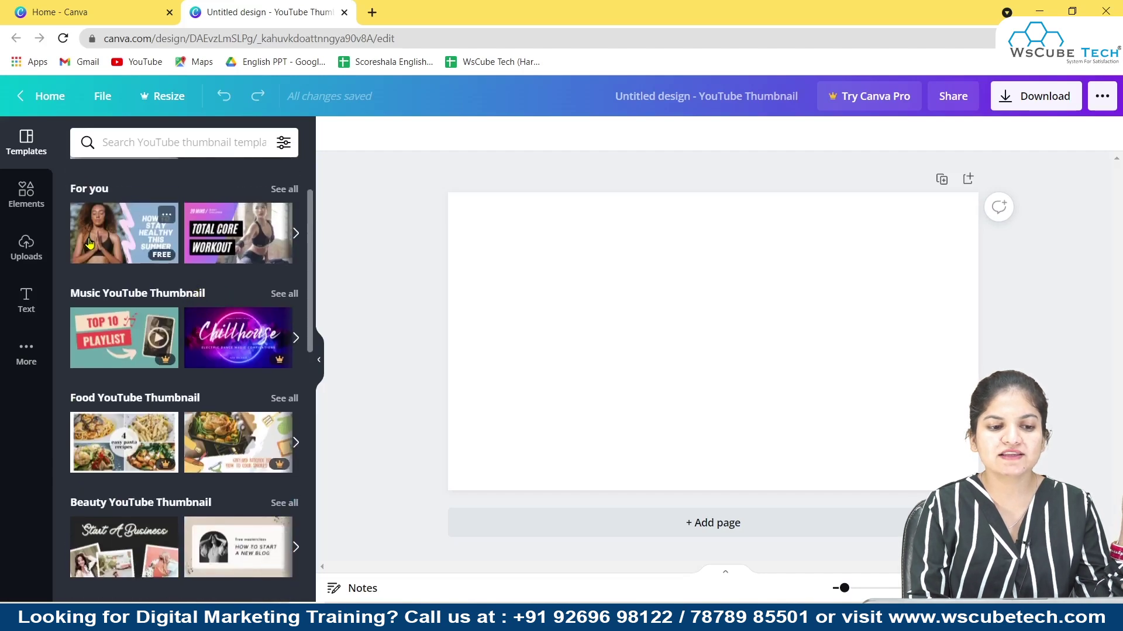
pyautogui.click(118, 233)
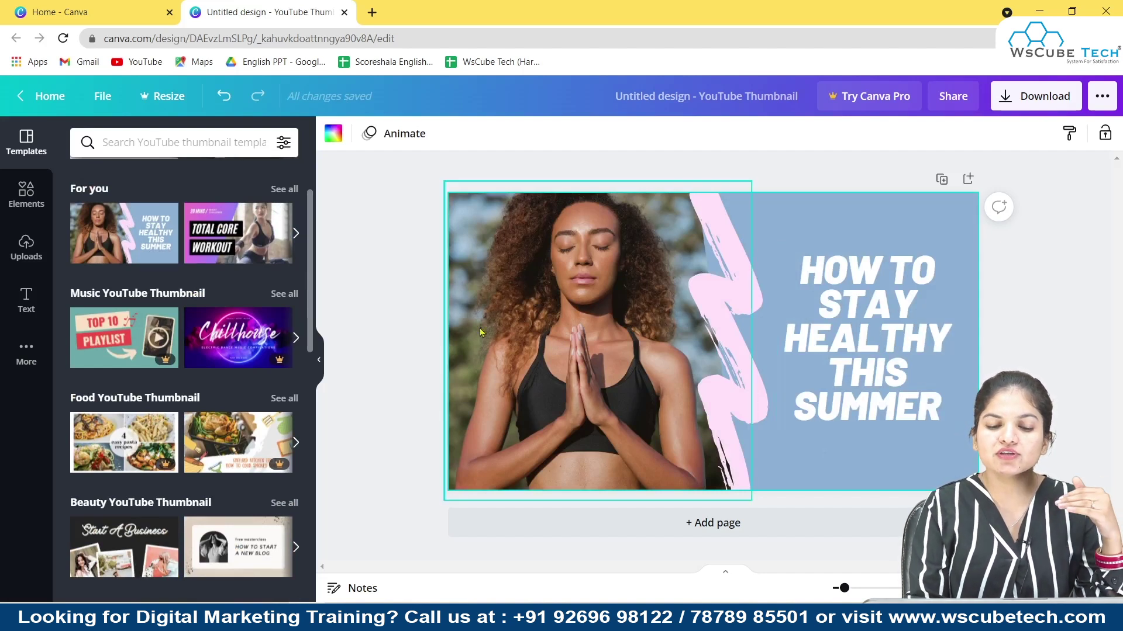
pyautogui.scroll(-3, 213, 357)
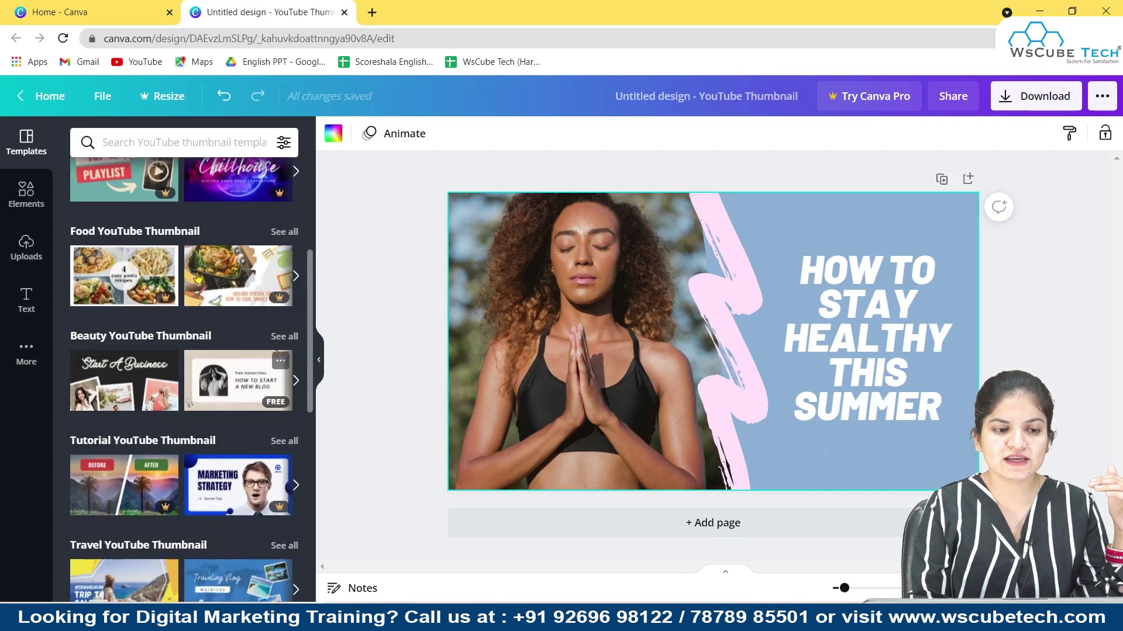
pyautogui.click(224, 96)
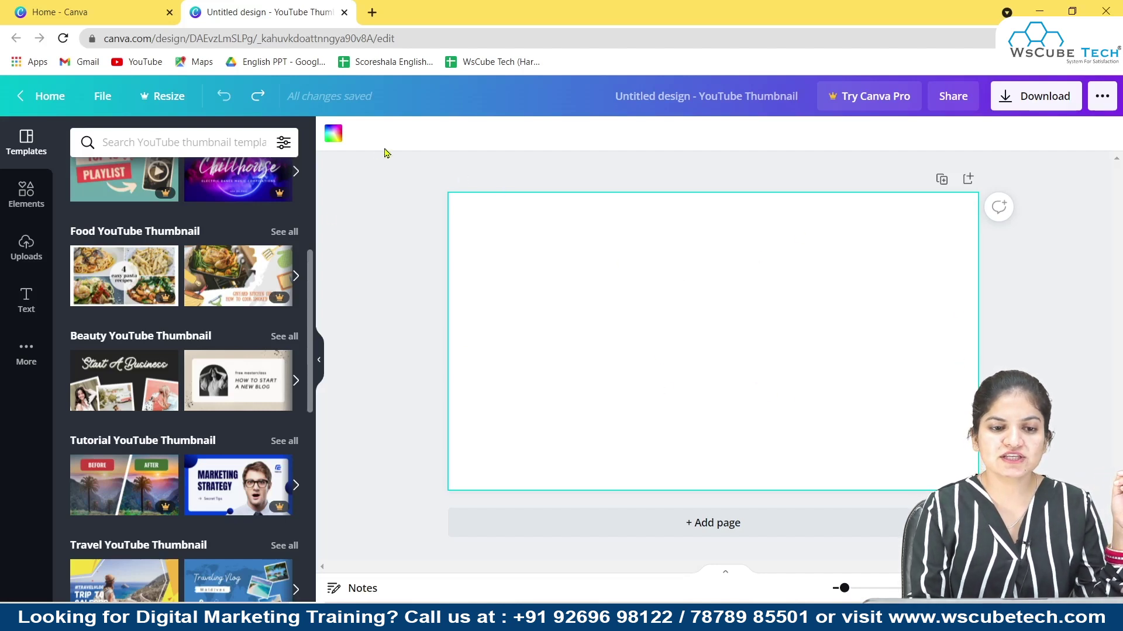
# Set the blank page's background color to the light purple from the default colors.
pyautogui.click(332, 134)
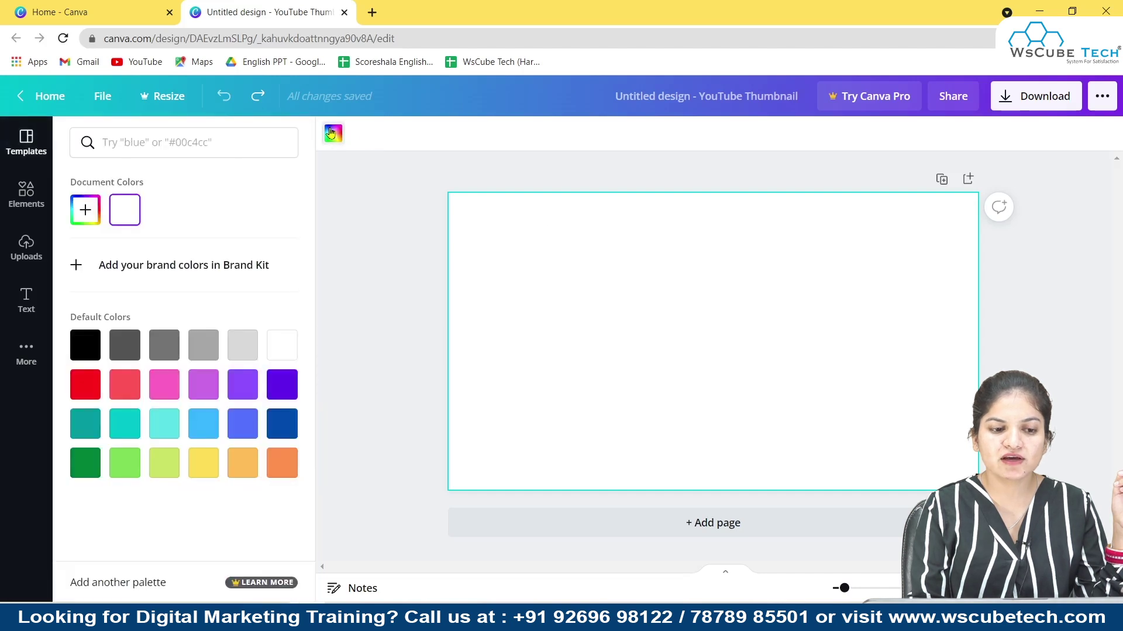
pyautogui.click(204, 385)
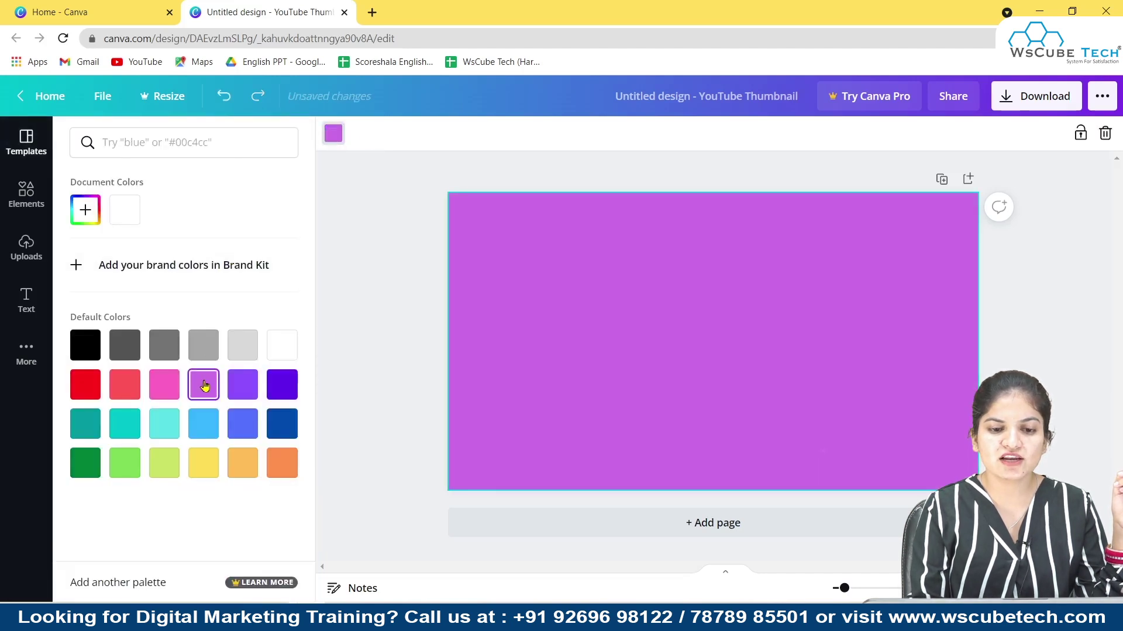
pyautogui.click(397, 388)
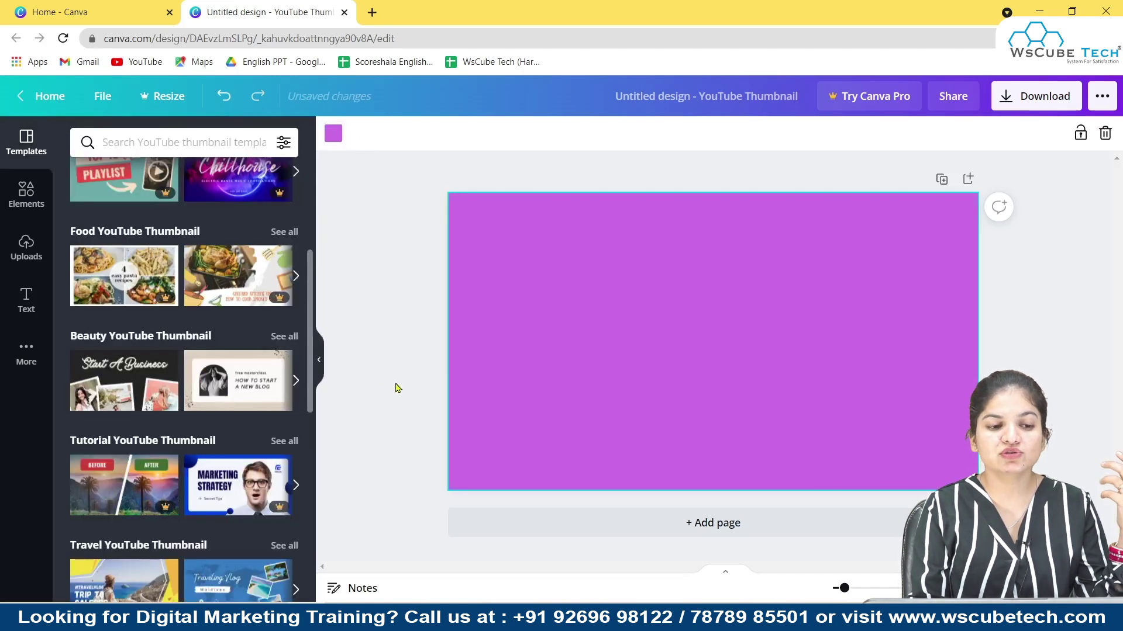
# Search the elements for MONEY, add the yellow dollar sign to the page and enlarge it slightly.
pyautogui.click(21, 202)
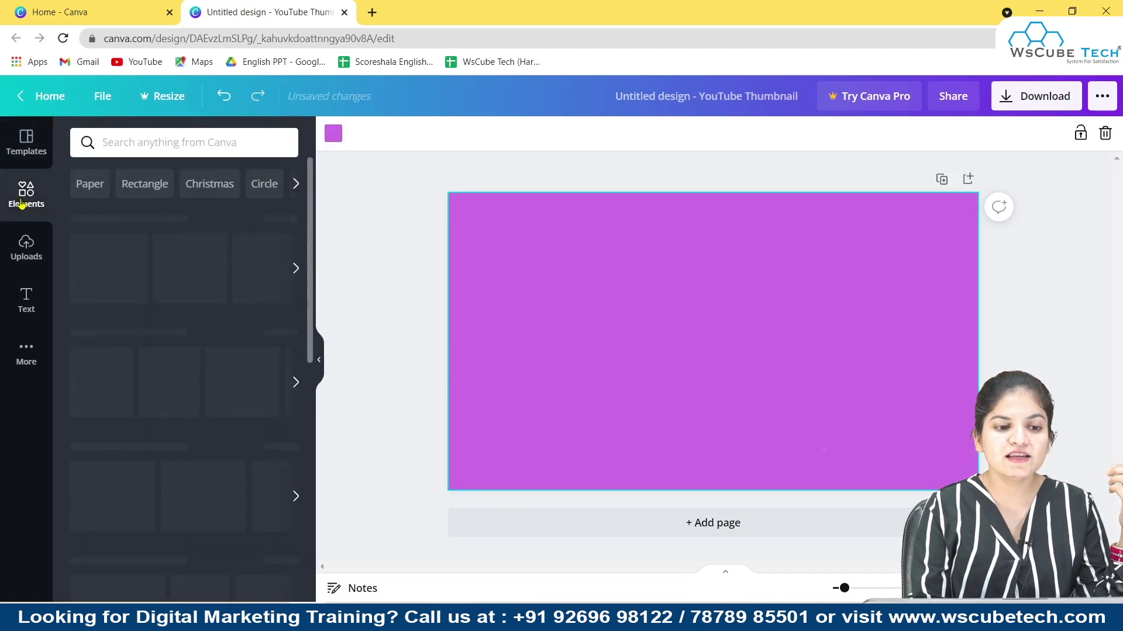
pyautogui.scroll(-2, 184, 414)
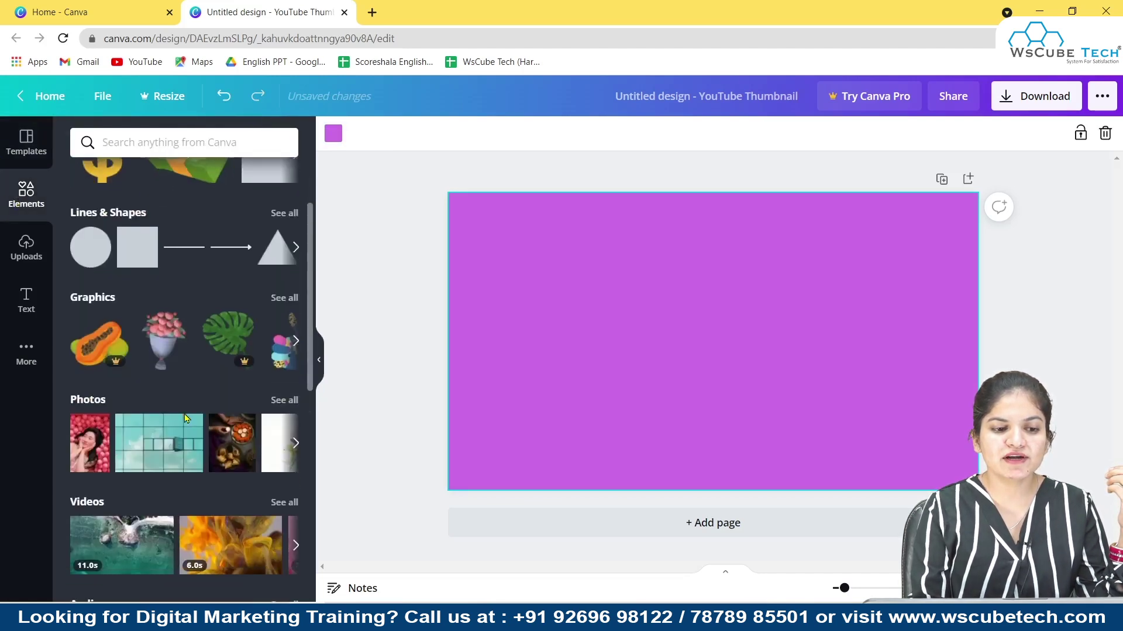
pyautogui.scroll(2, 190, 351)
pyautogui.click(202, 141)
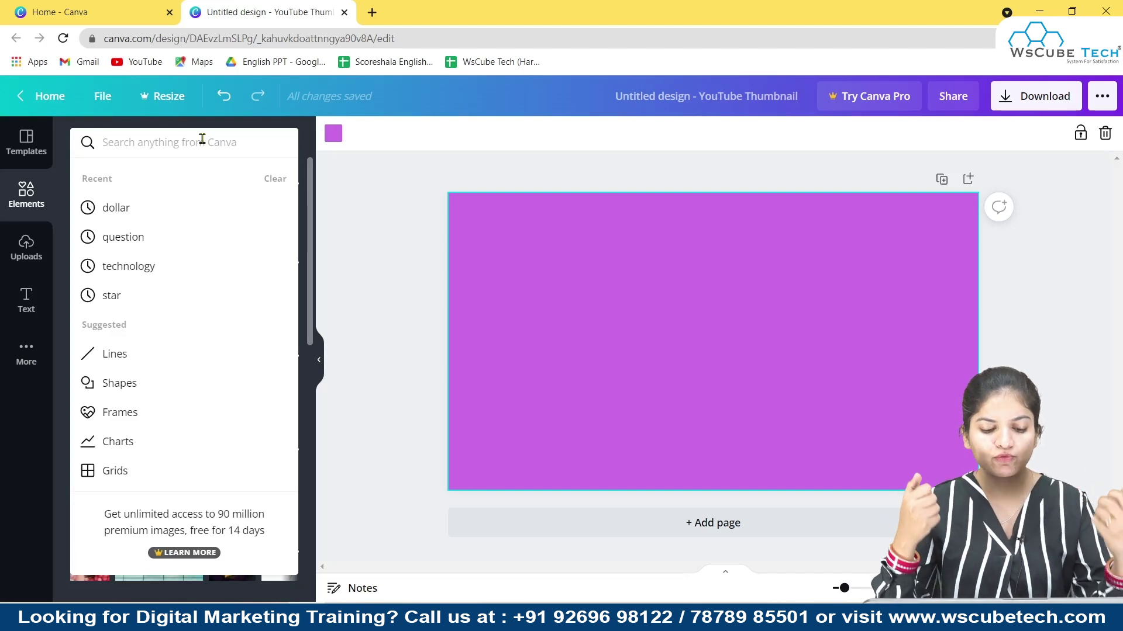
pyautogui.write('MONEY')
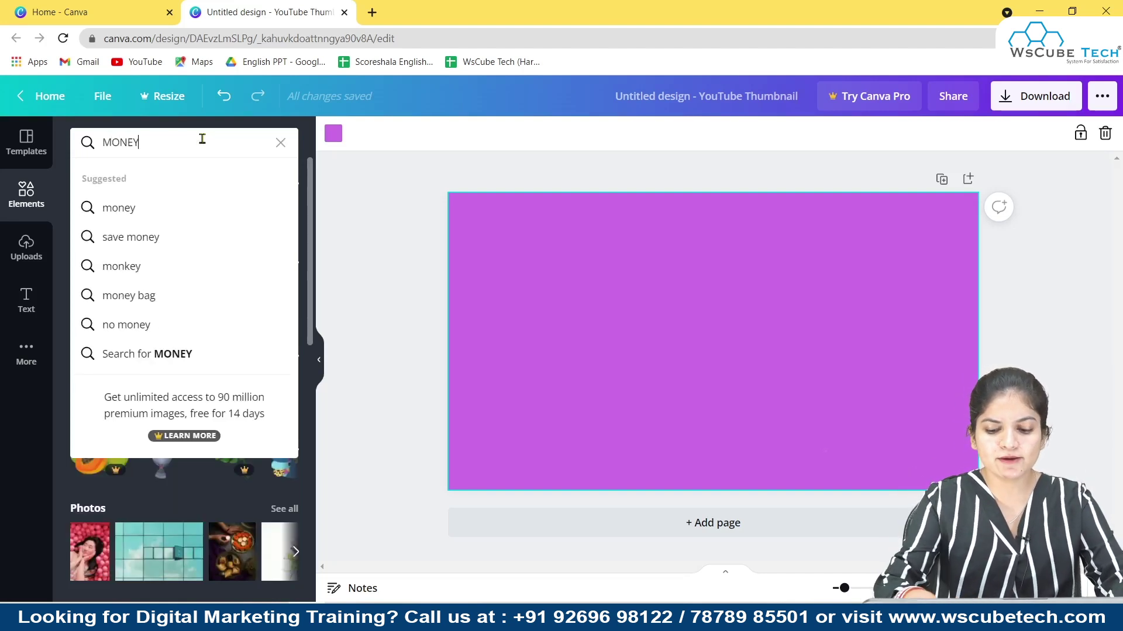
pyautogui.press('Return')
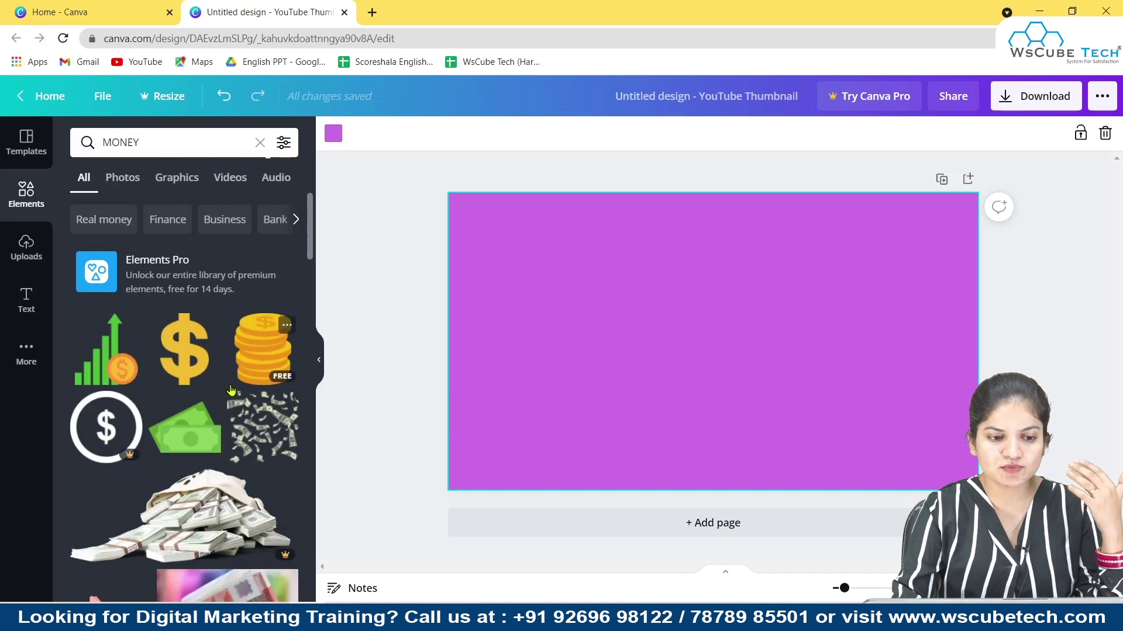
pyautogui.click(194, 373)
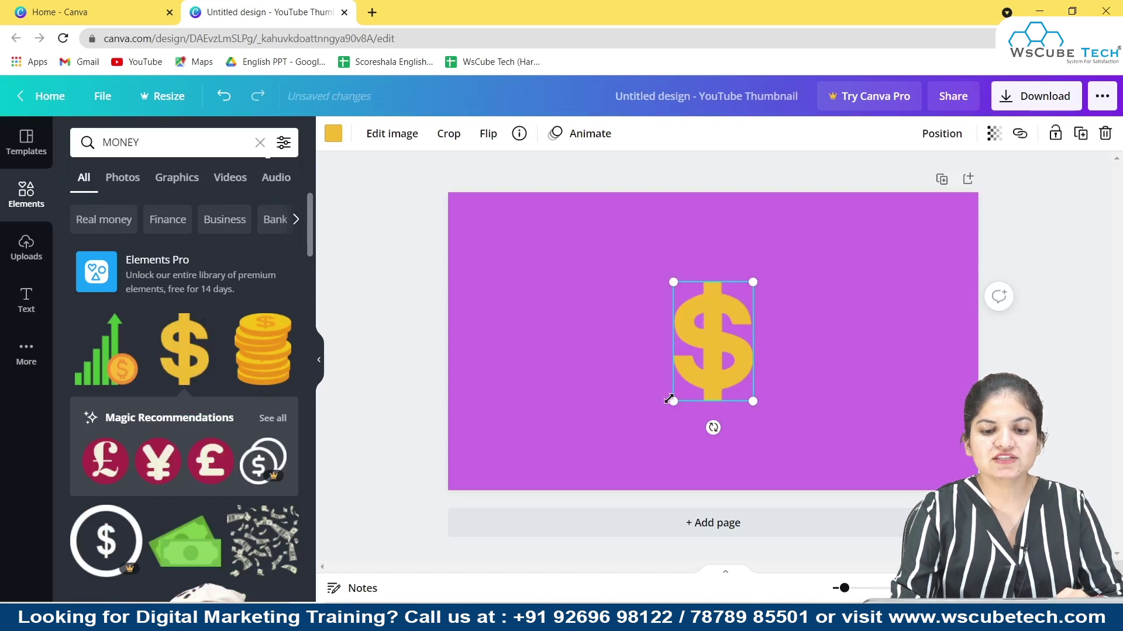
pyautogui.moveTo(673, 402); pyautogui.dragTo(654, 432)
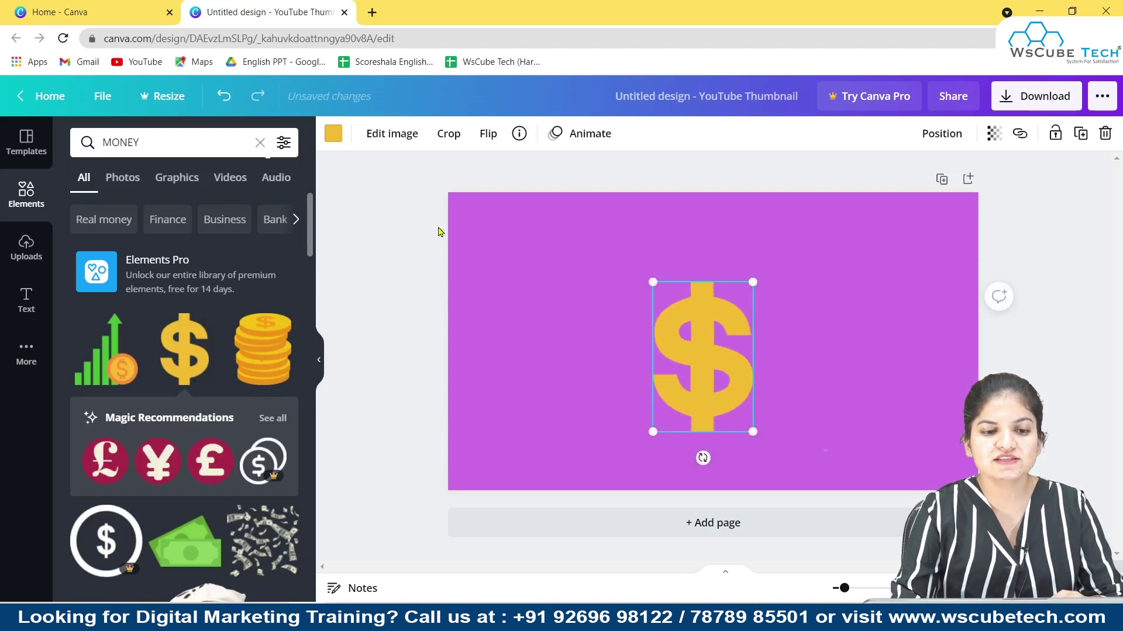
# Recolor the dollar sign with the pink from the default colors.
pyautogui.click(334, 135)
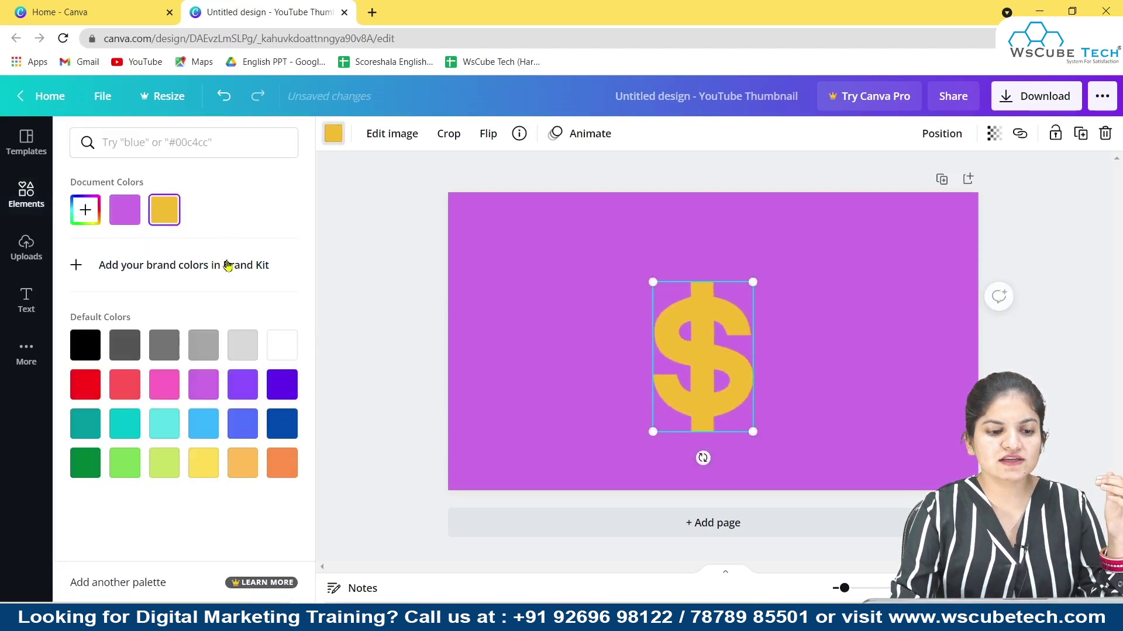
pyautogui.click(169, 386)
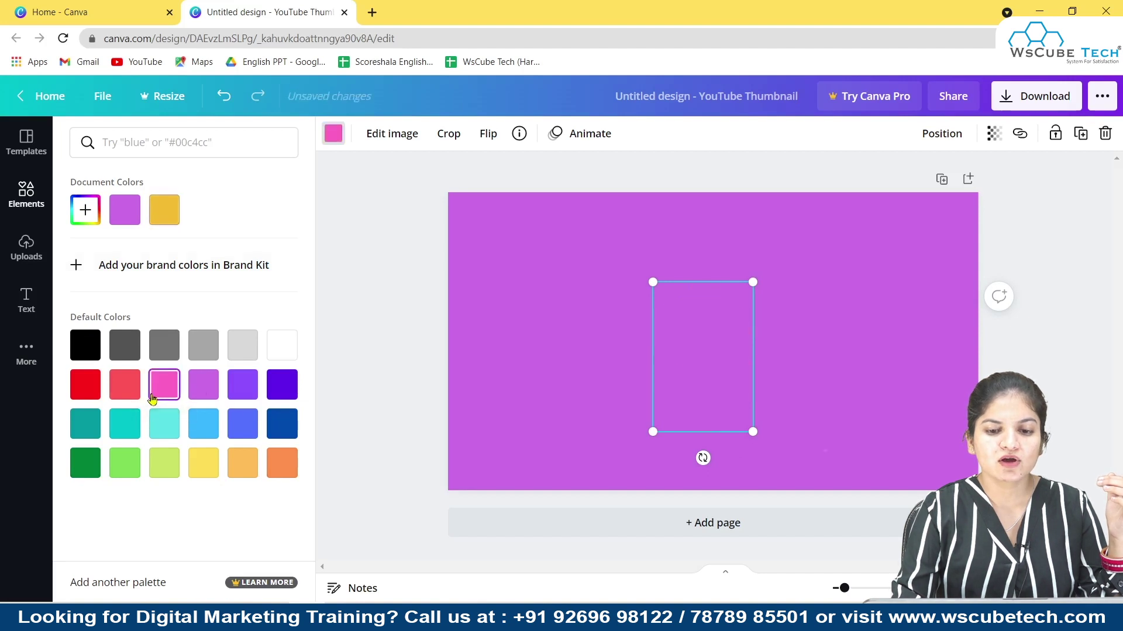
pyautogui.click(27, 193)
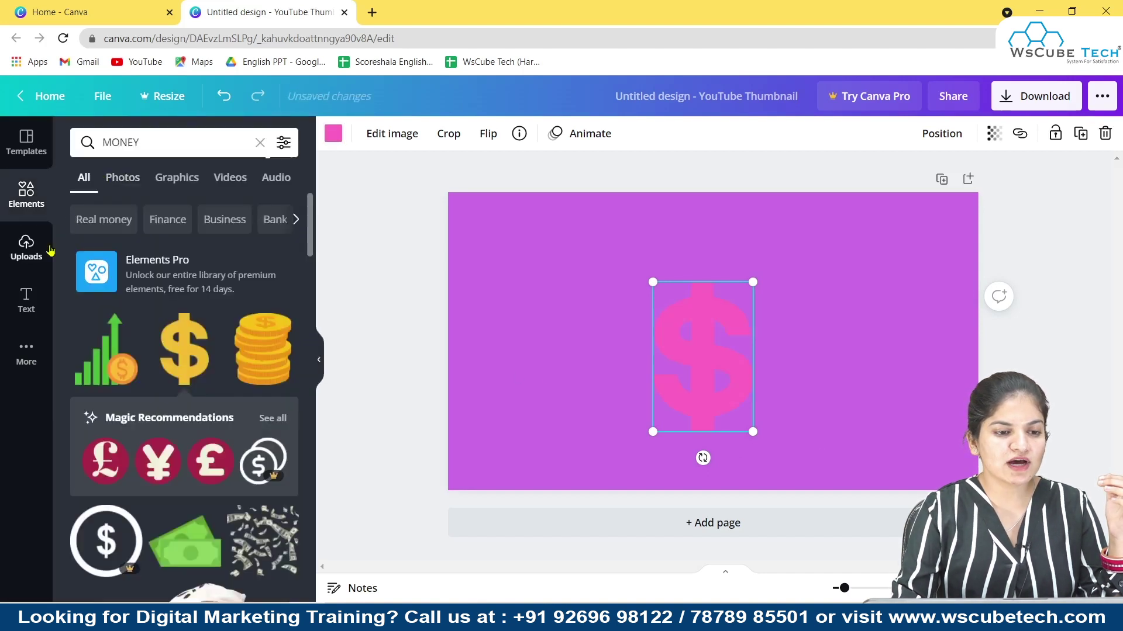
# Add a square shape to the page and stretch it on both sides into a wide rectangle.
pyautogui.click(18, 202)
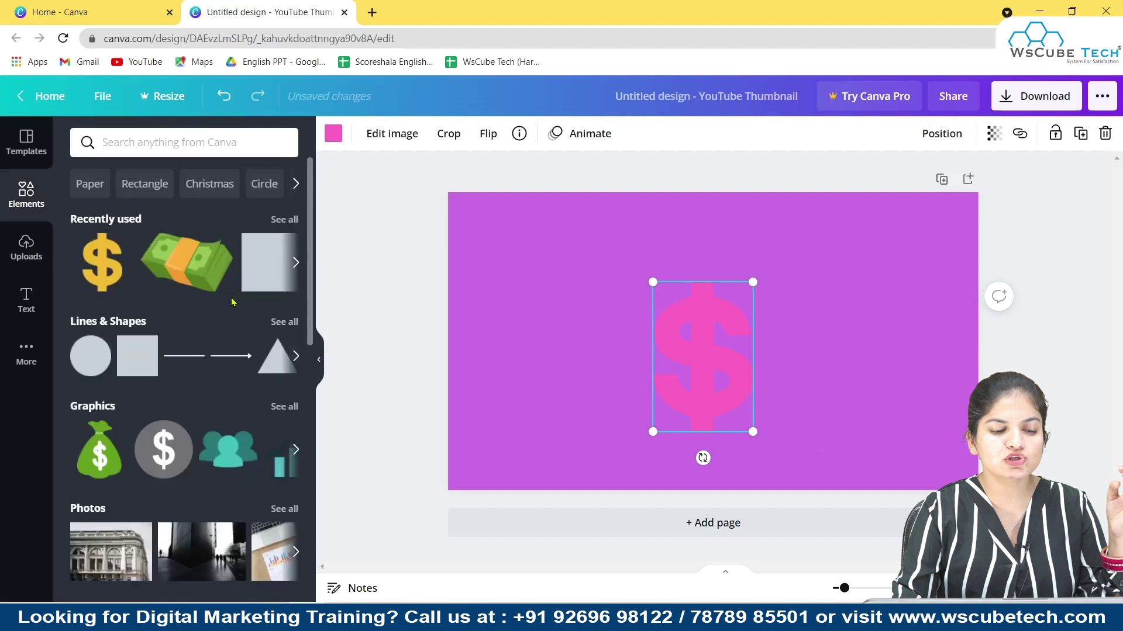
pyautogui.click(134, 369)
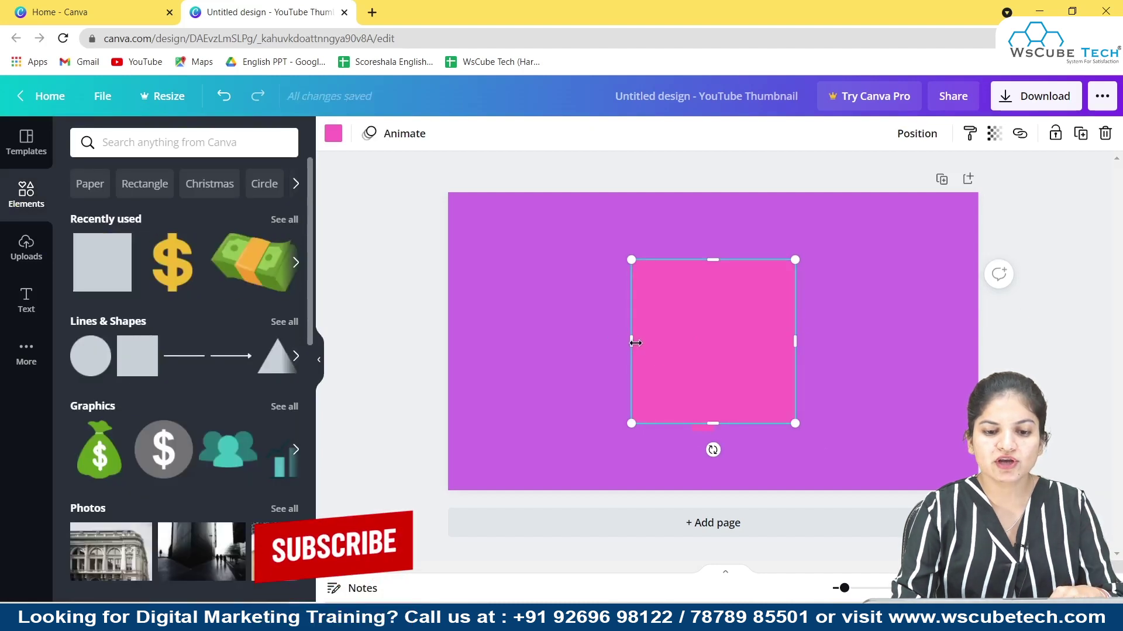
pyautogui.moveTo(631, 341); pyautogui.dragTo(522, 332)
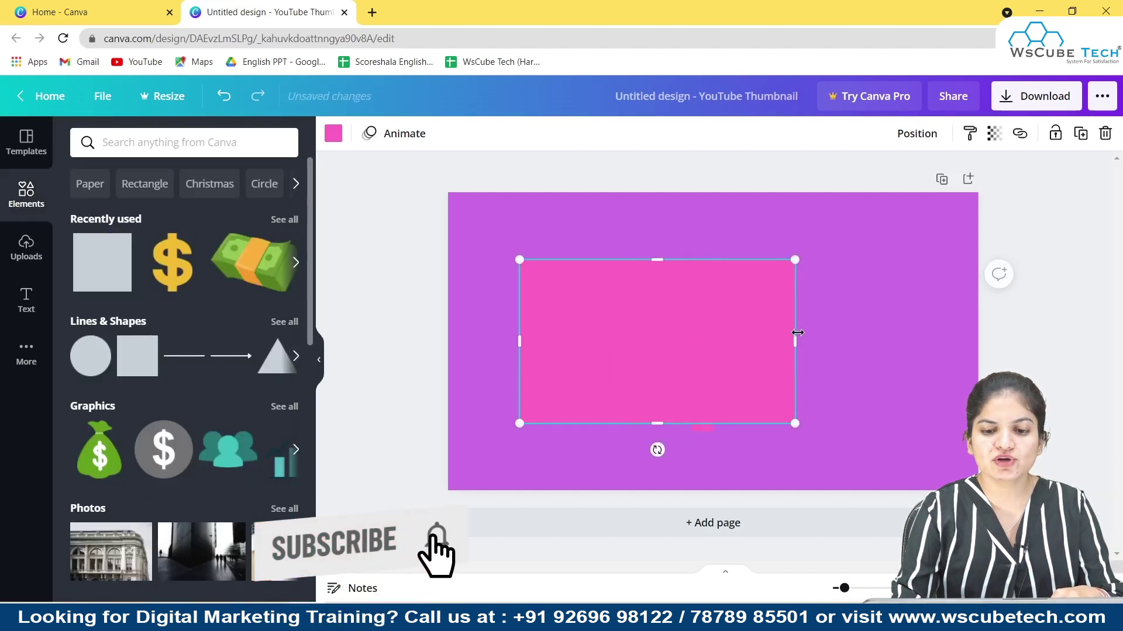
pyautogui.moveTo(797, 342); pyautogui.dragTo(876, 349)
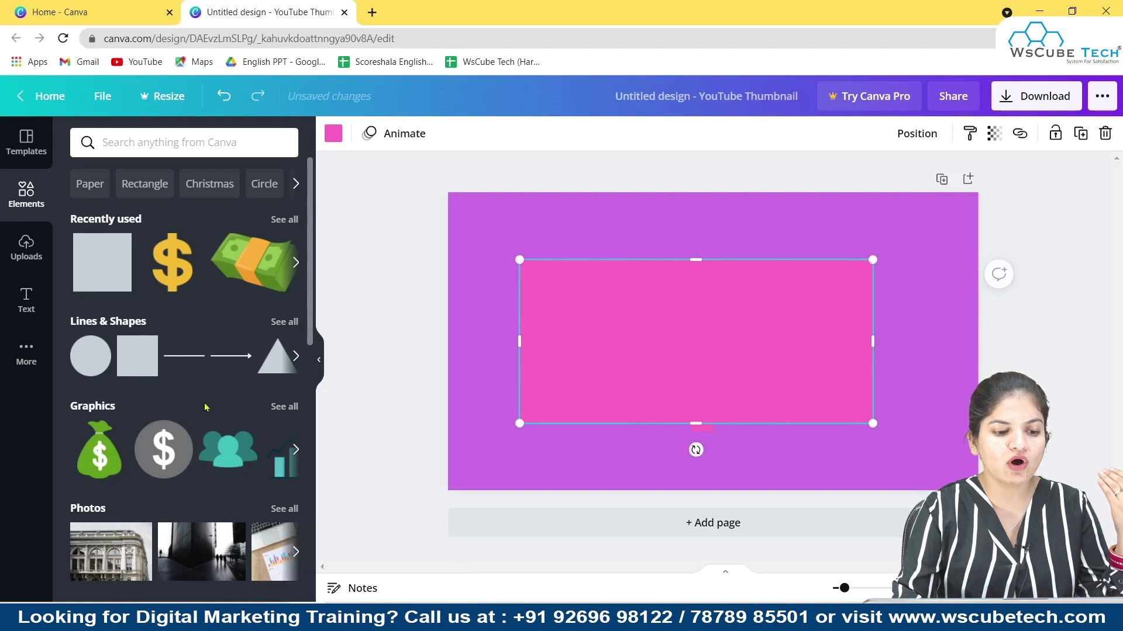
# Upload the transparent PNG of the man with a camera from Downloads and place it in the page's lower-right corner.
pyautogui.click(27, 245)
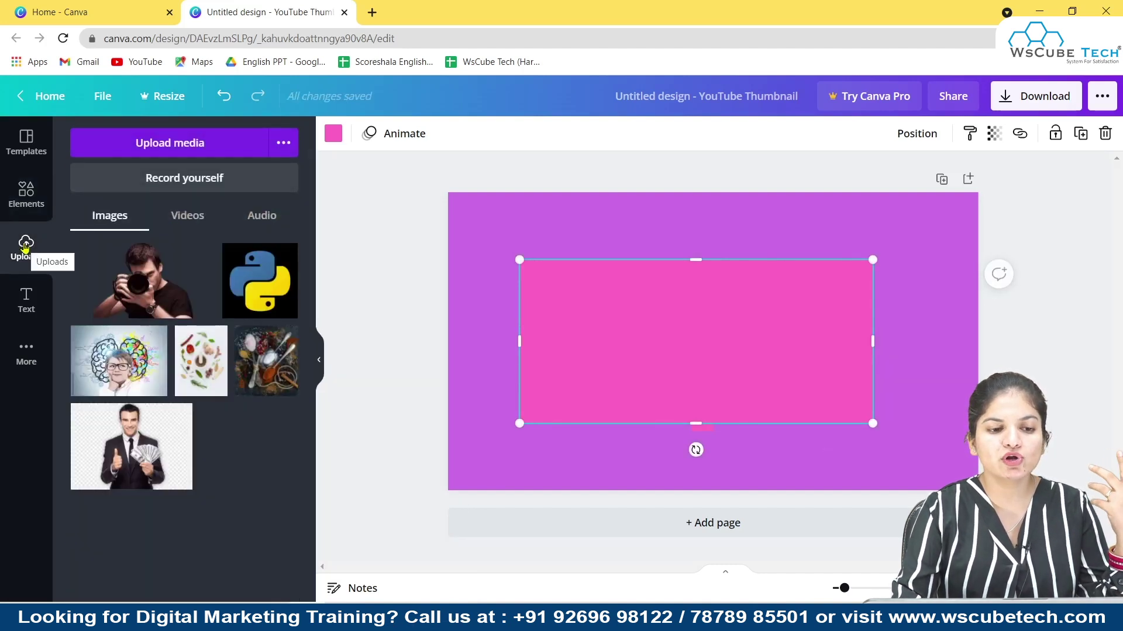
pyautogui.click(170, 137)
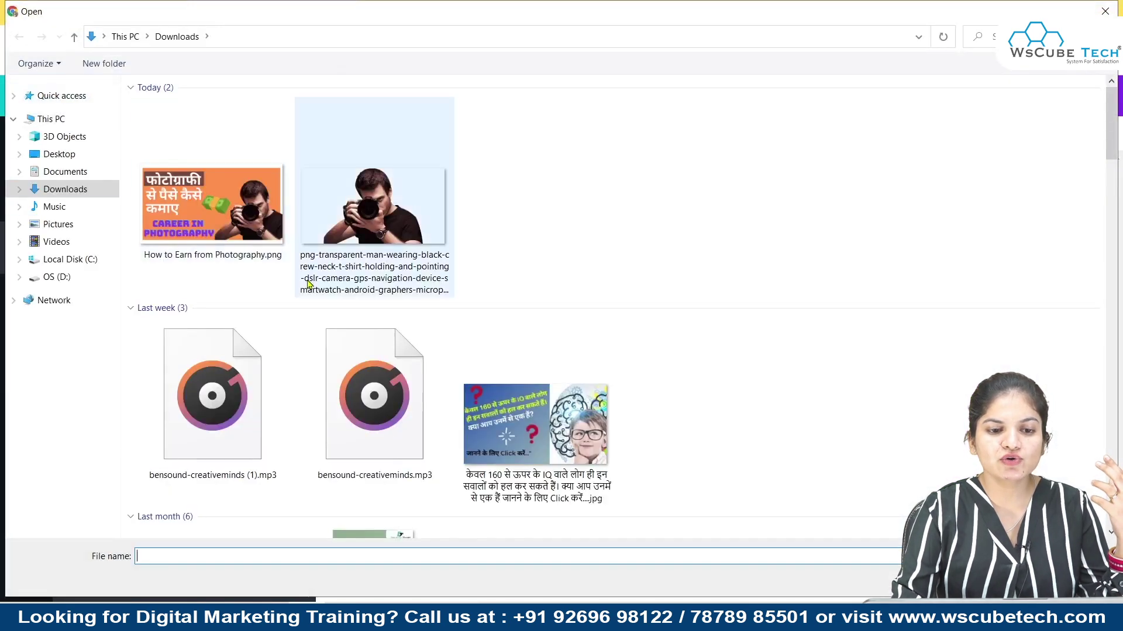
pyautogui.click(359, 226)
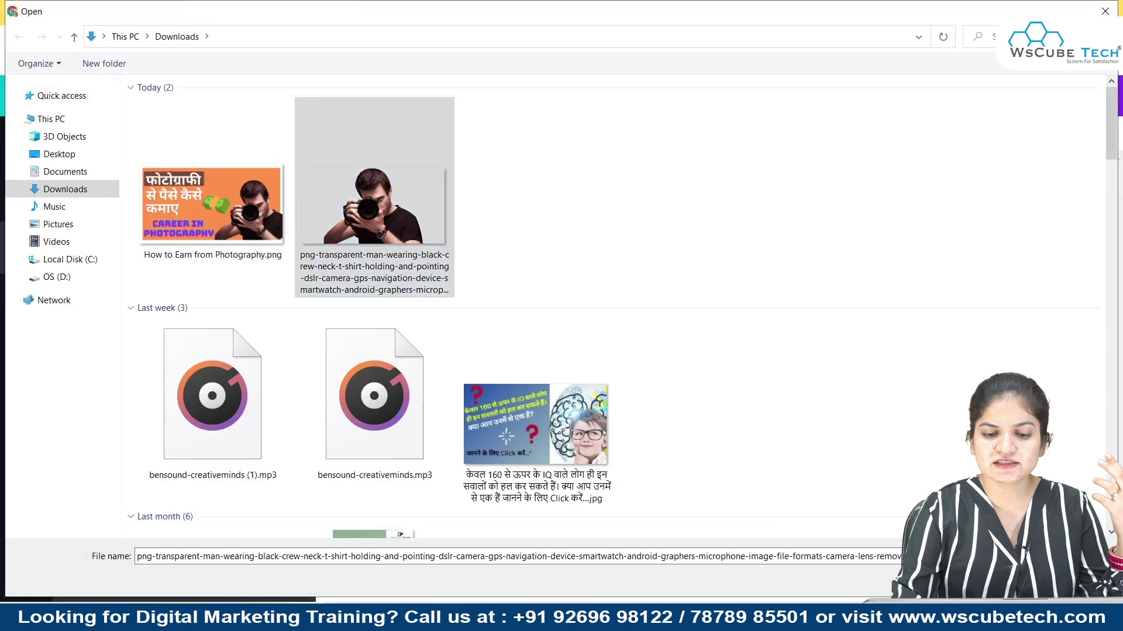
pyautogui.press('Return')
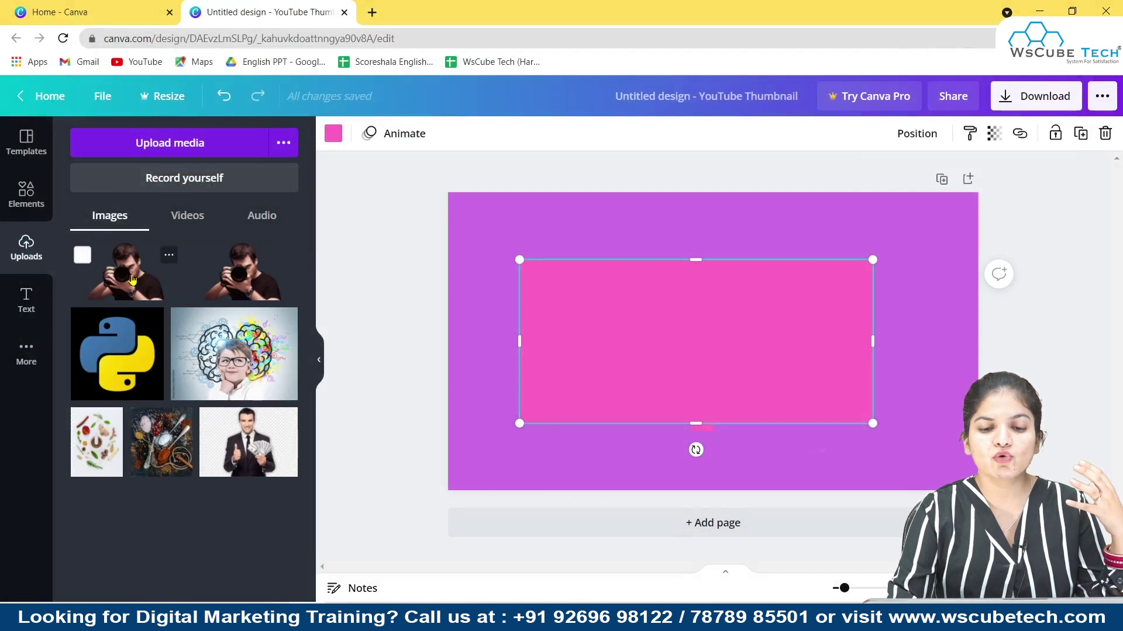
pyautogui.click(150, 287)
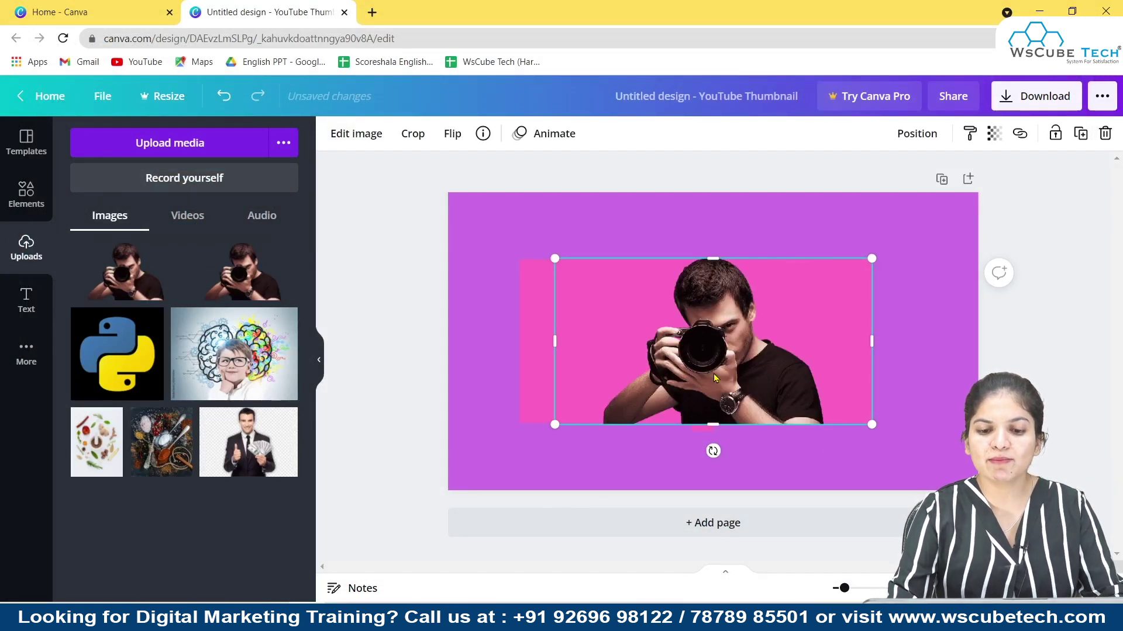
pyautogui.moveTo(712, 373); pyautogui.dragTo(869, 448)
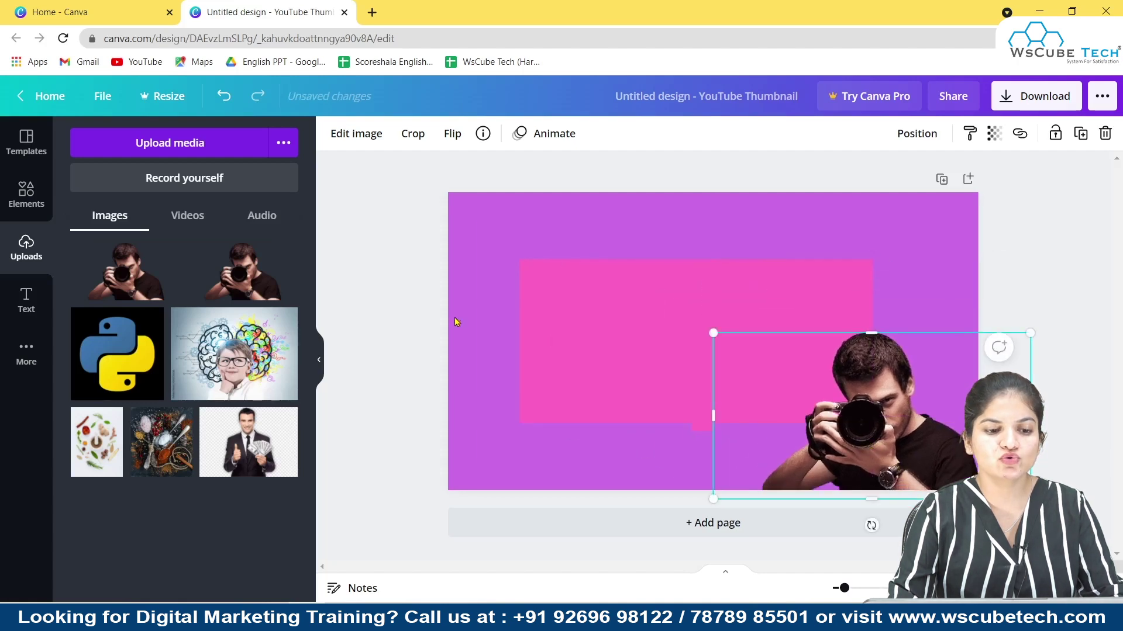
# Add the yellow "fun" font combination to the page and start its replacement text with "how".
pyautogui.click(16, 290)
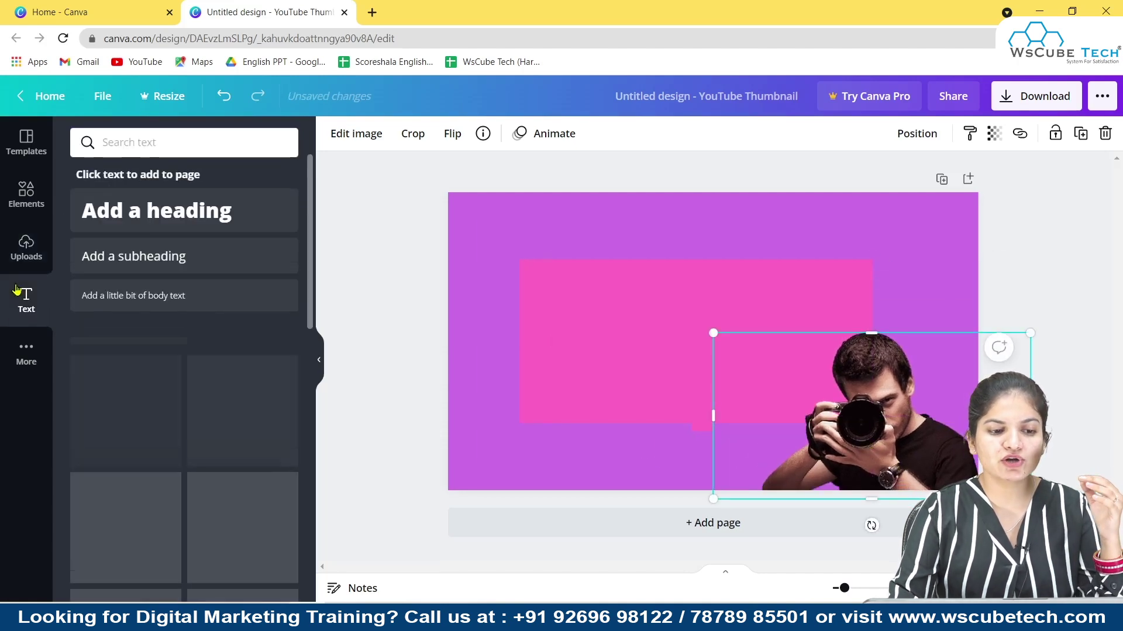
pyautogui.scroll(-3, 214, 409)
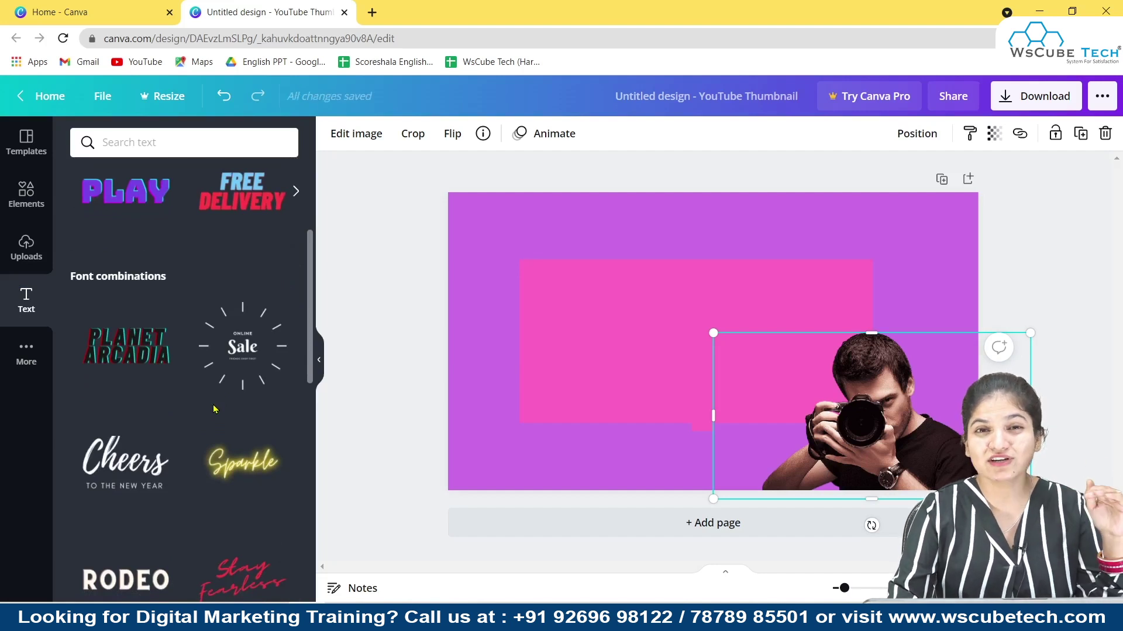
pyautogui.scroll(-5, 215, 409)
pyautogui.click(243, 384)
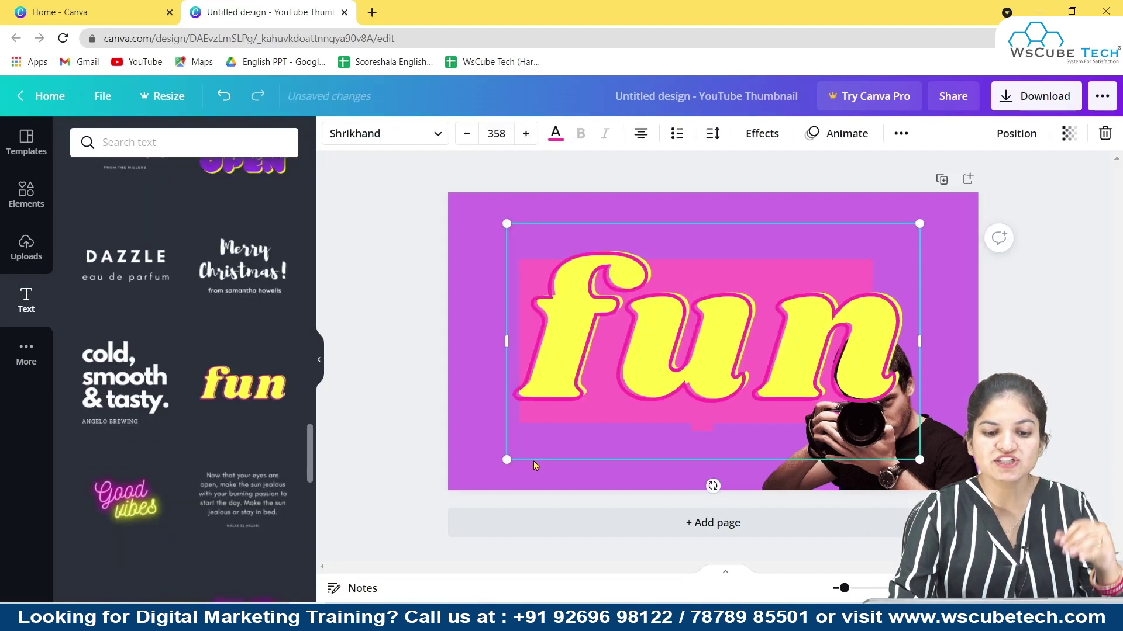
pyautogui.doubleClick(723, 332)
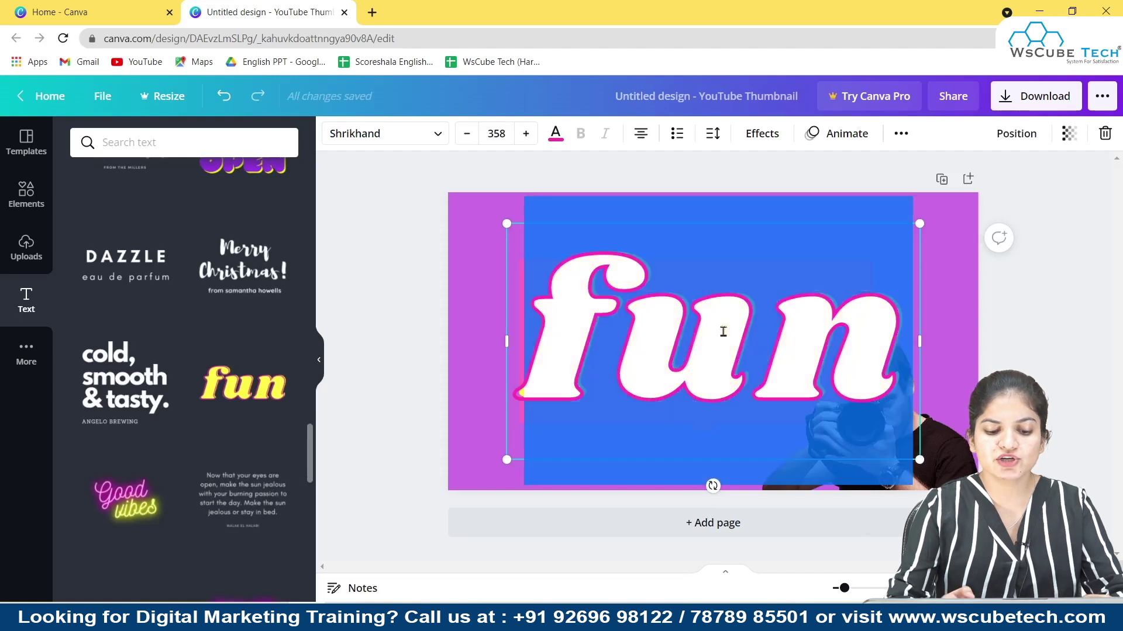
pyautogui.write('how')
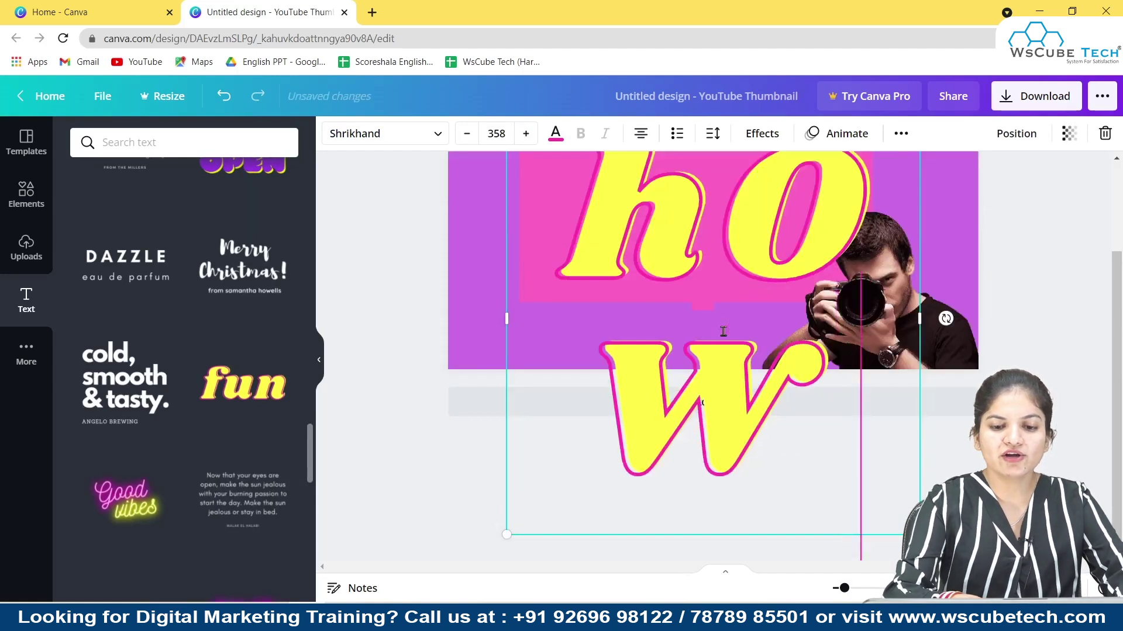
# Set the title to font size 50 with the text "HOW TO EARN MONEY ONLINE" and move it up near the page's upper edge.
pyautogui.click(496, 133)
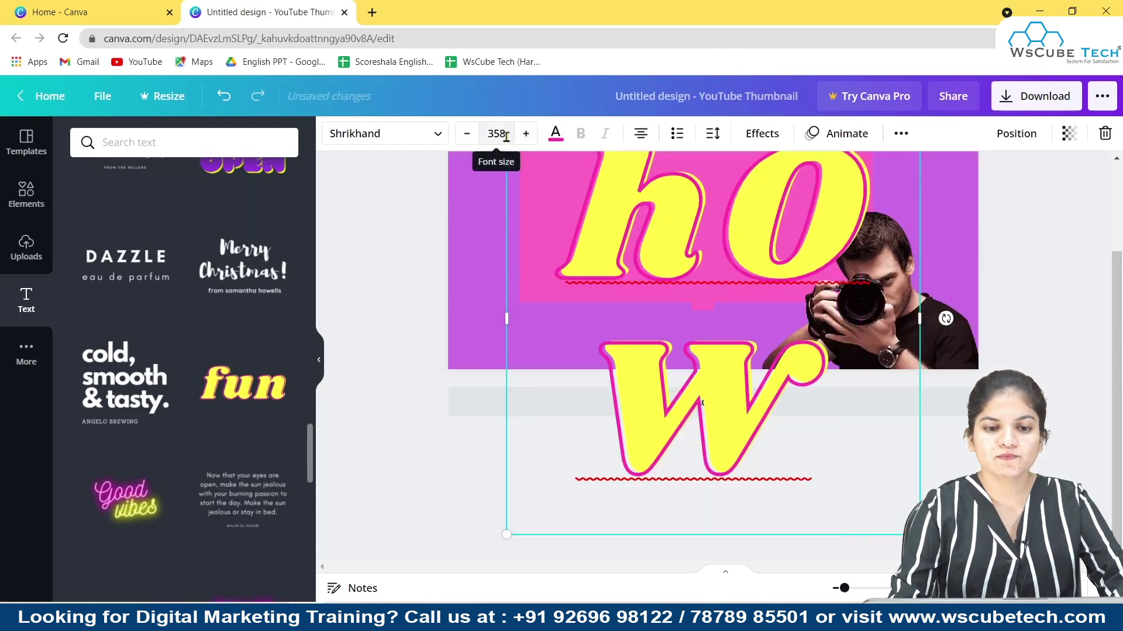
pyautogui.write('50')
pyautogui.press('Return')
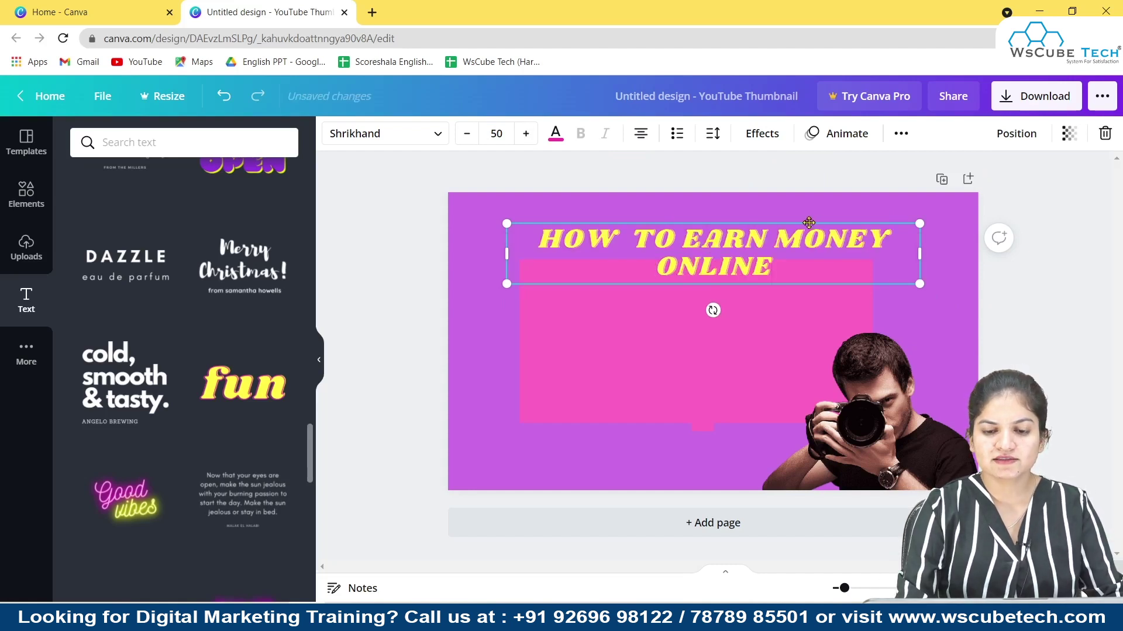
pyautogui.moveTo(809, 223); pyautogui.dragTo(792, 203)
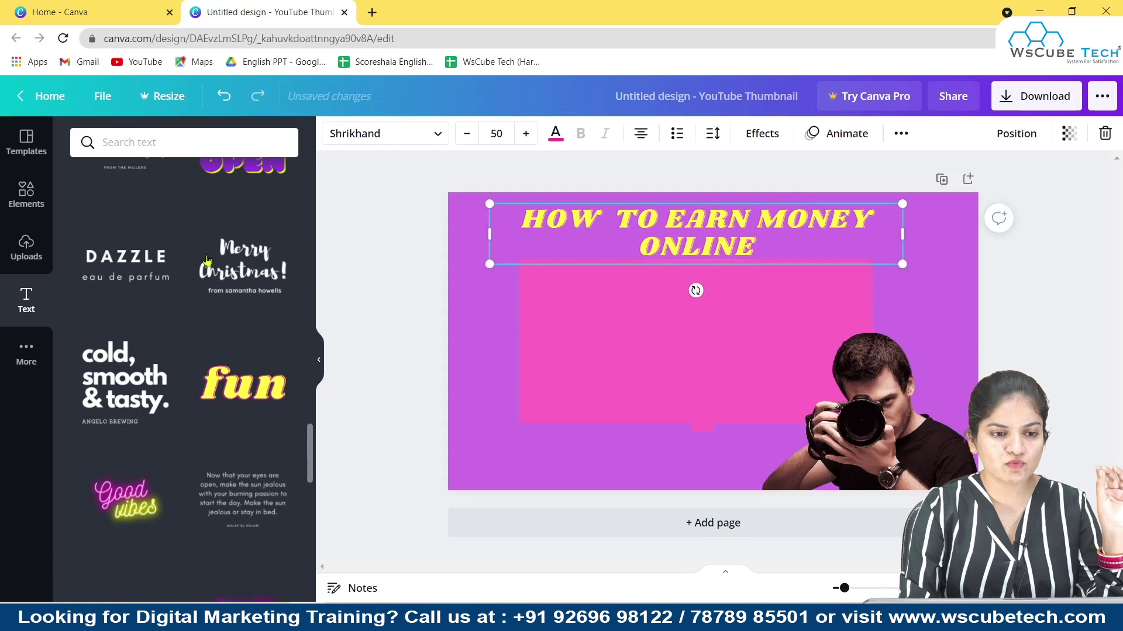
# Look over the additional content and app integrations, and view the sample thumbnail How to Earn from Photography.png in Photos.
pyautogui.click(18, 363)
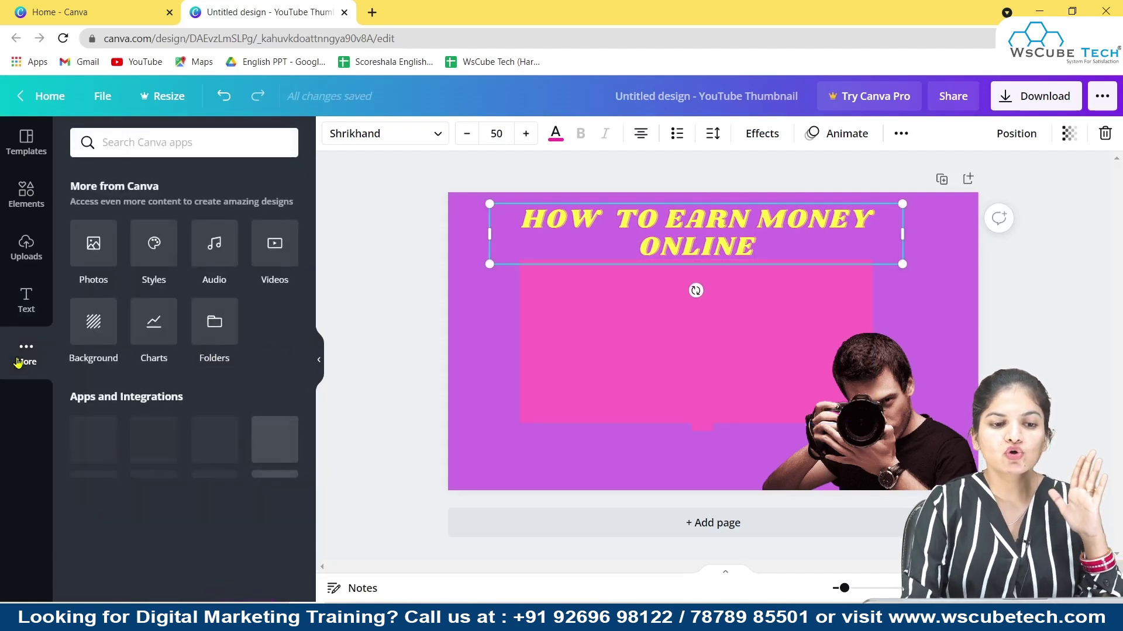
pyautogui.click(401, 308)
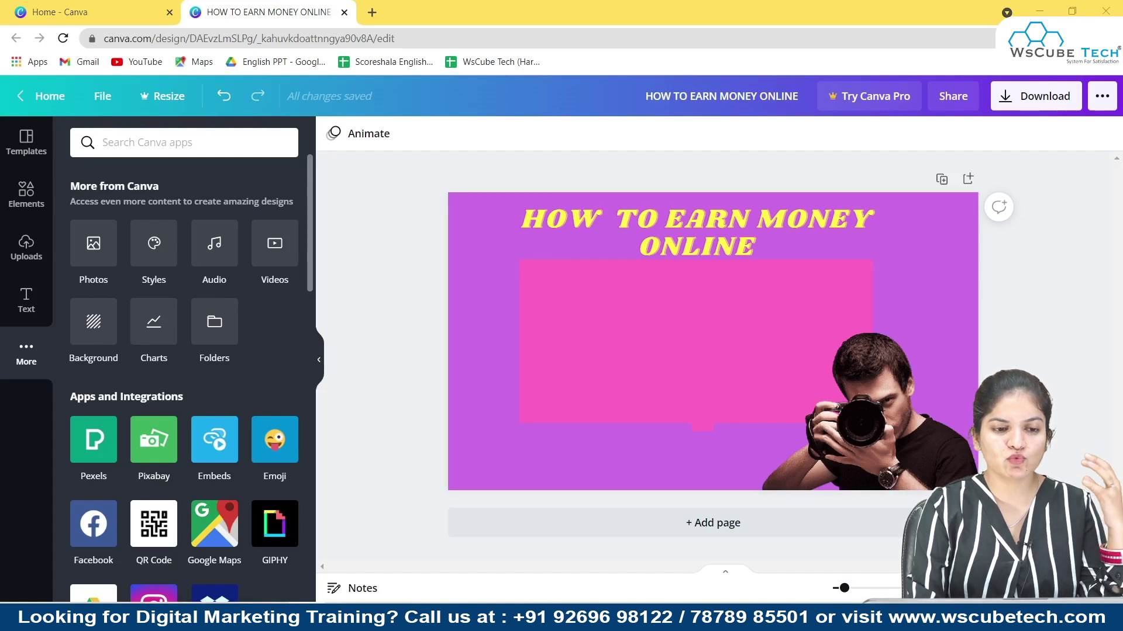
pyautogui.hotkey('ctrl', 'n')
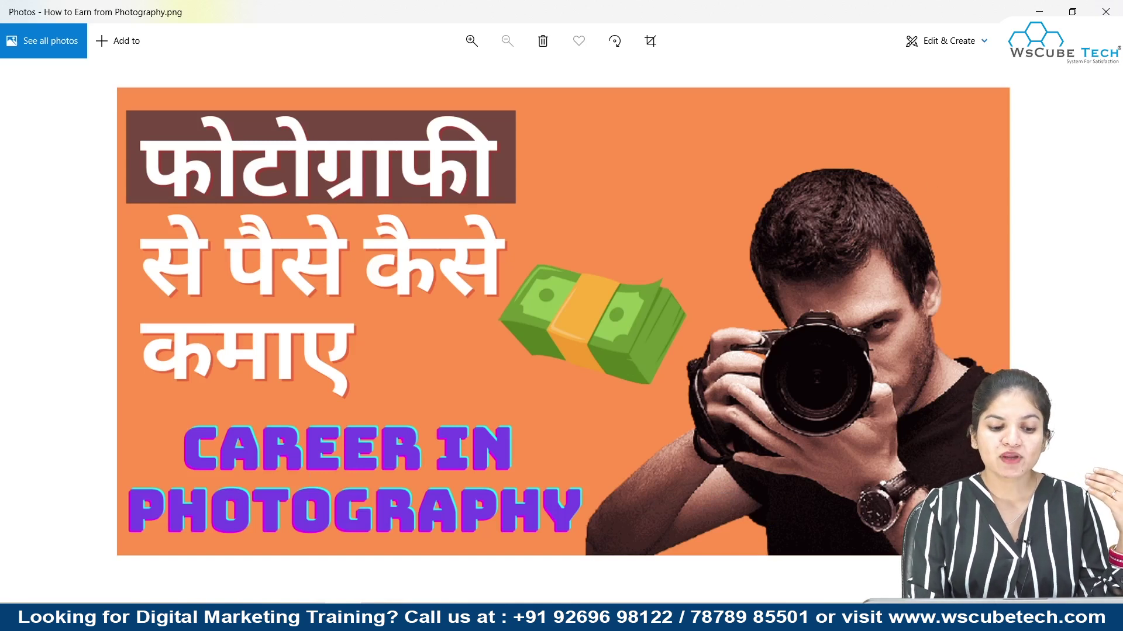
pyautogui.click(230, 556)
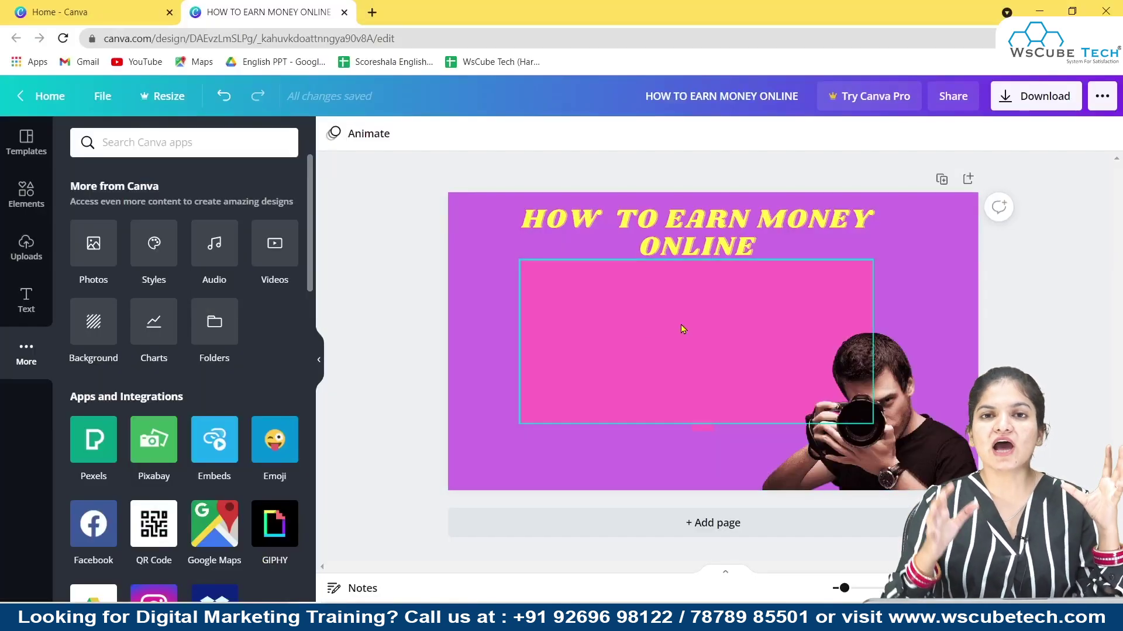